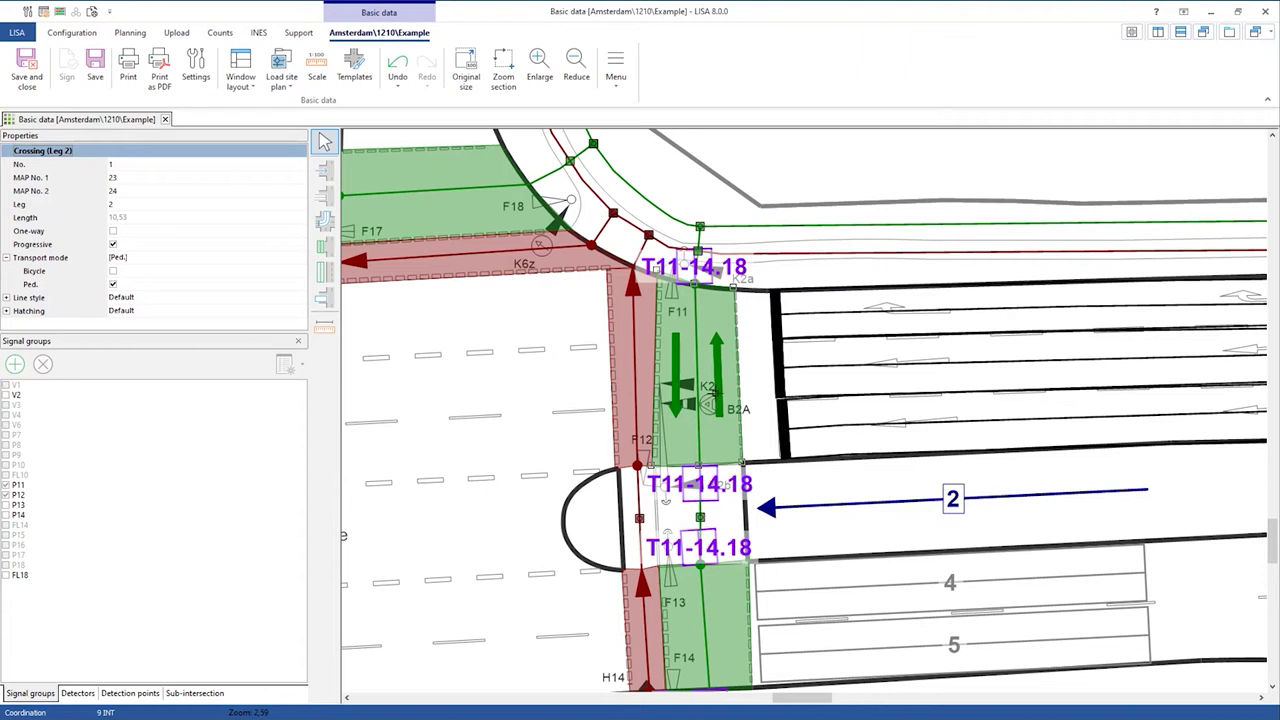
scroll(715, 394, "up", 1)
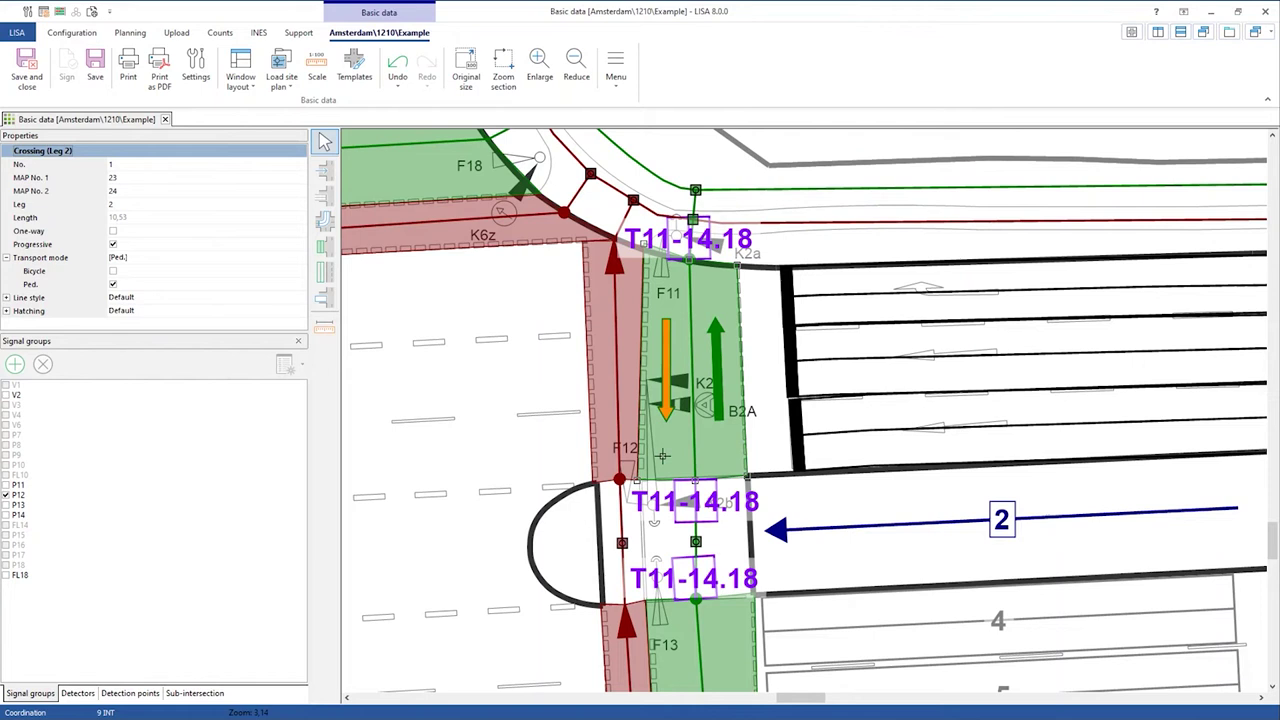
scroll(654, 520, "down", 2)
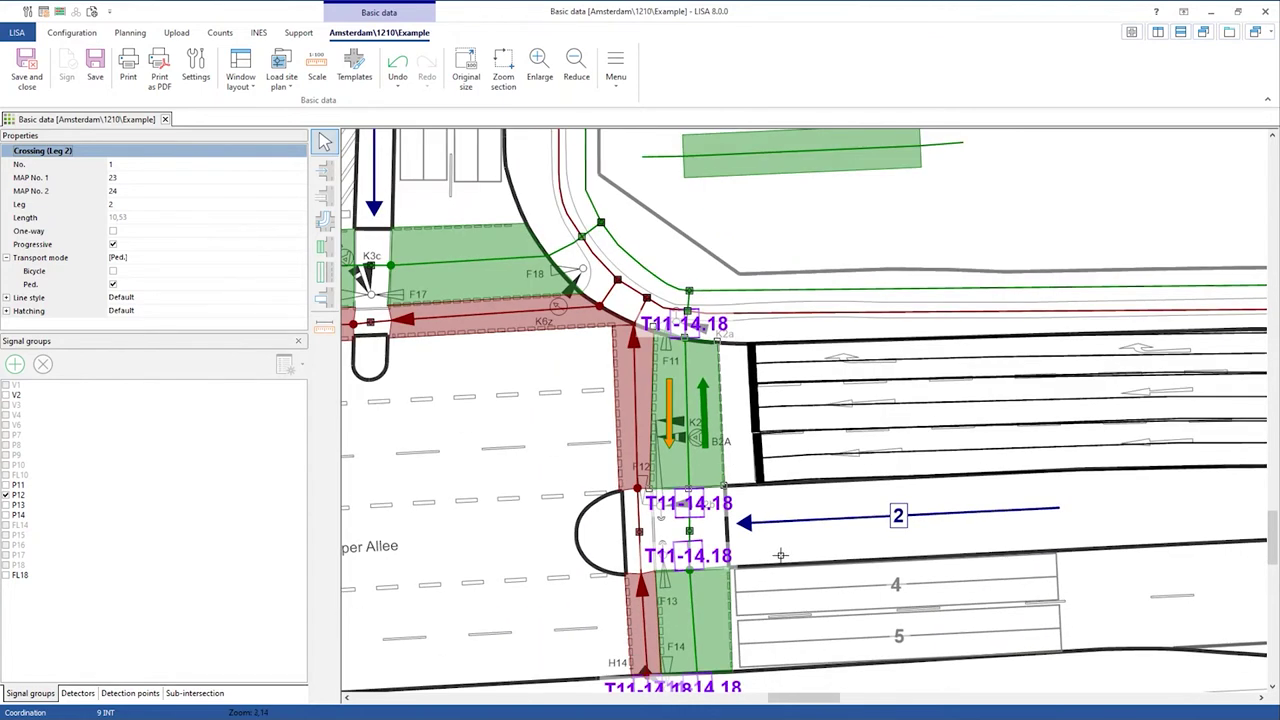
left_click_drag(781, 554, 777, 540)
left_click(701, 400)
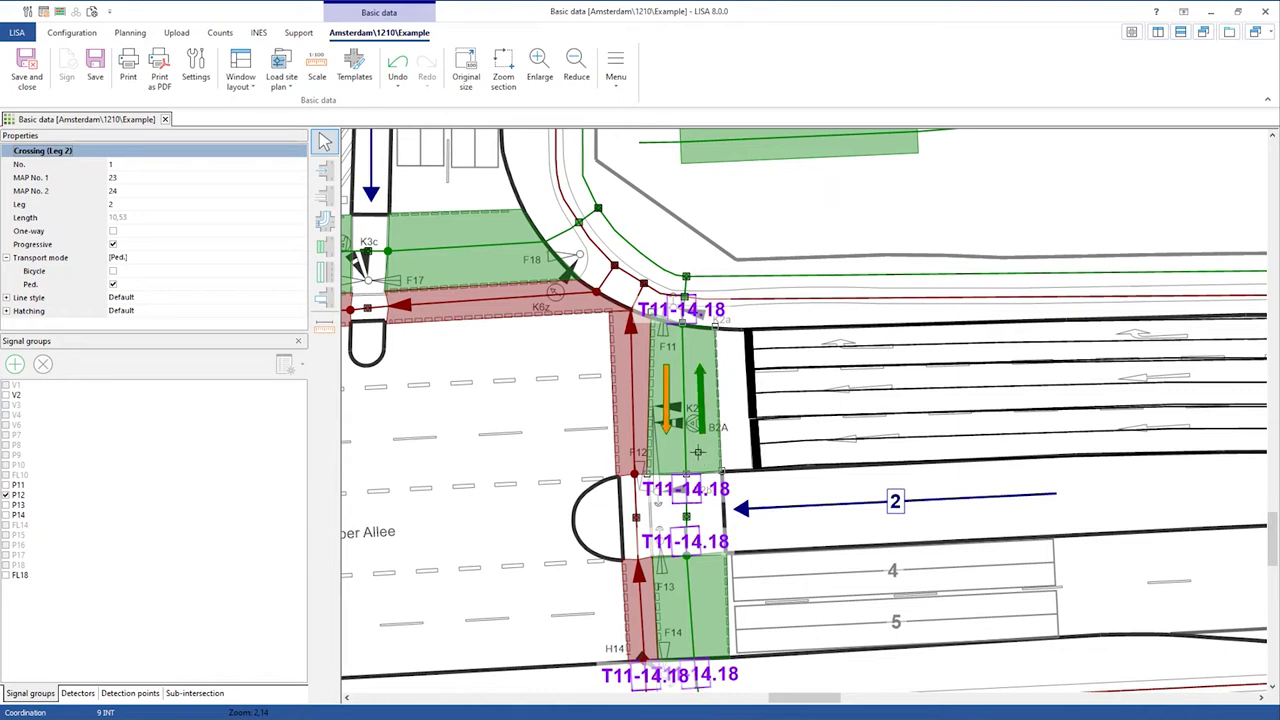
left_click(20, 495)
left_click(849, 209)
left_click(711, 432)
Delete the stray crossing above the junction
left_click_drag(923, 213, 853, 319)
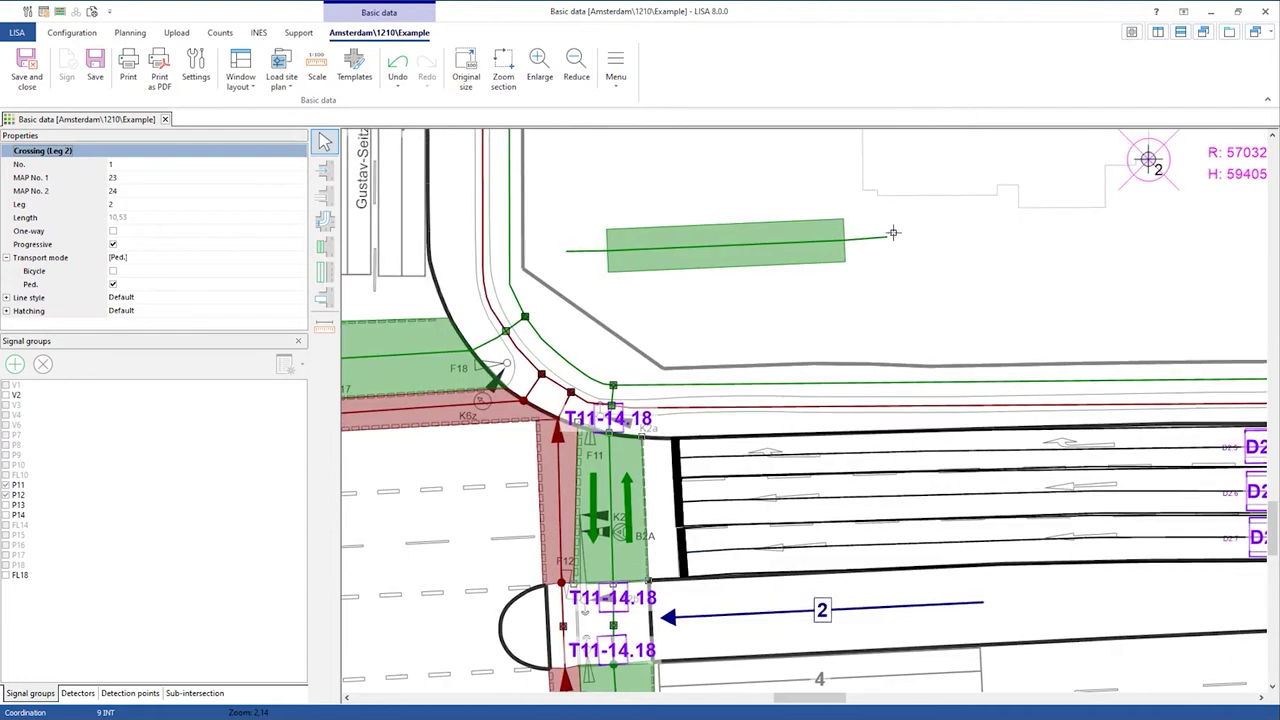
left_click(810, 241)
key("Delete")
Add new lanes 6 and 7 to leg 2 (Hamburger Boulevard), lane 7 above lane 6
left_click_drag(630, 207, 572, 240)
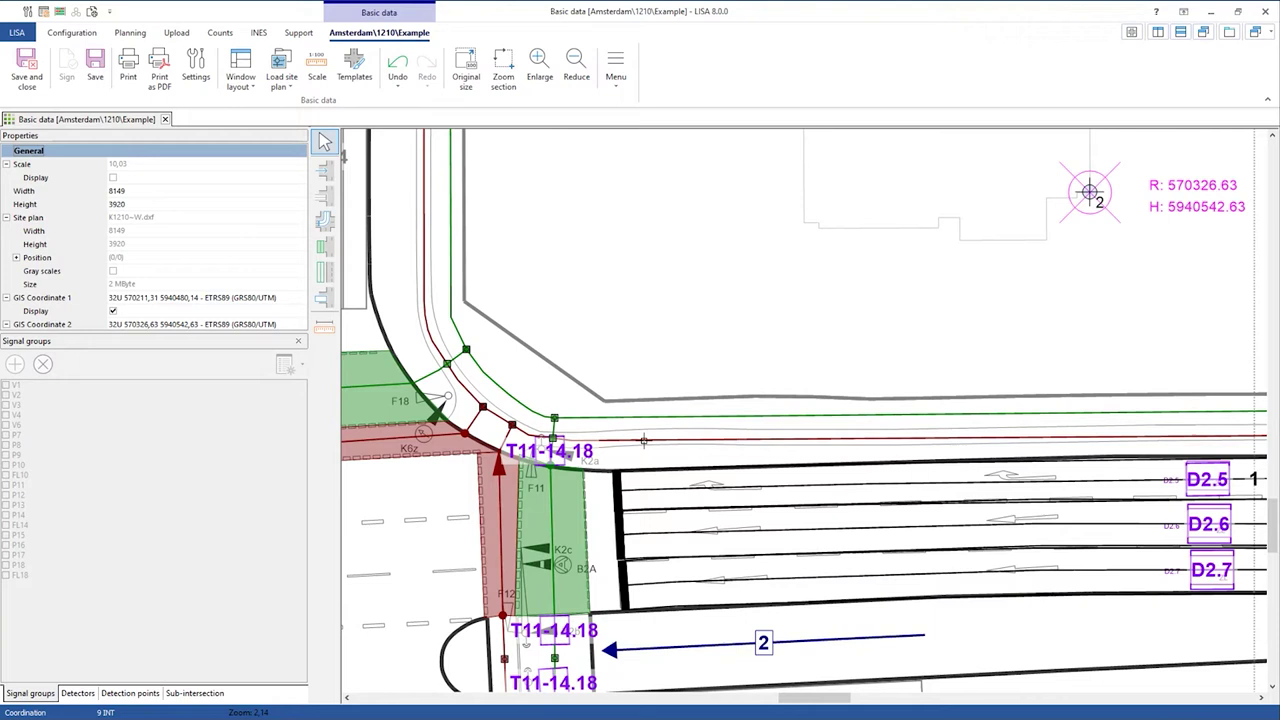
left_click(764, 645)
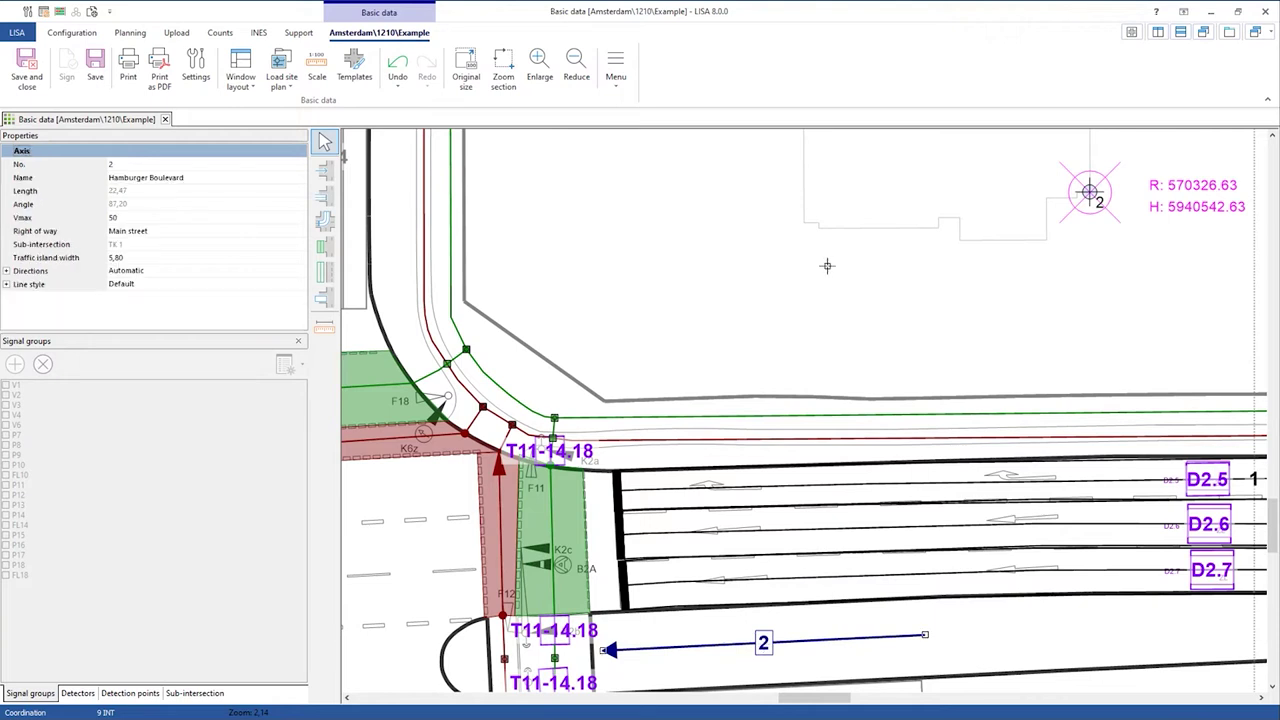
left_click(325, 196)
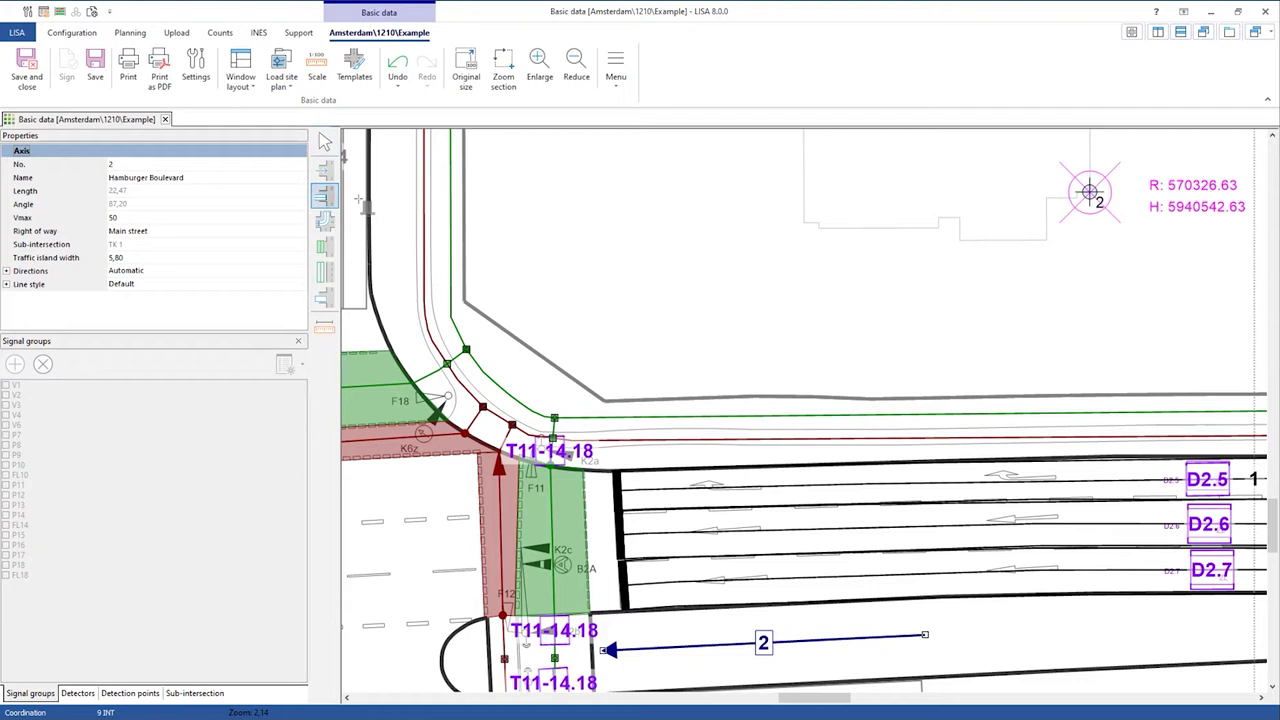
left_click(735, 346)
left_click(724, 276)
left_click(325, 142)
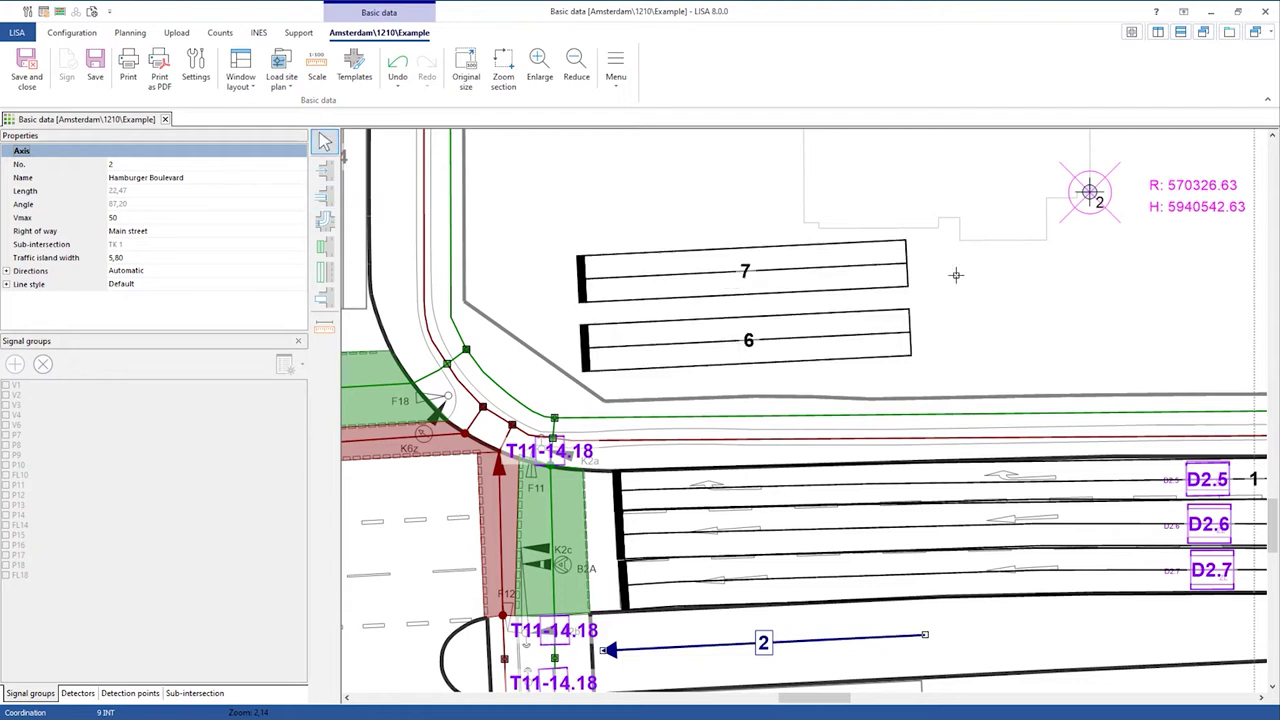
Shorten lane 7 by dragging its right end toward lane 6
left_click(797, 273)
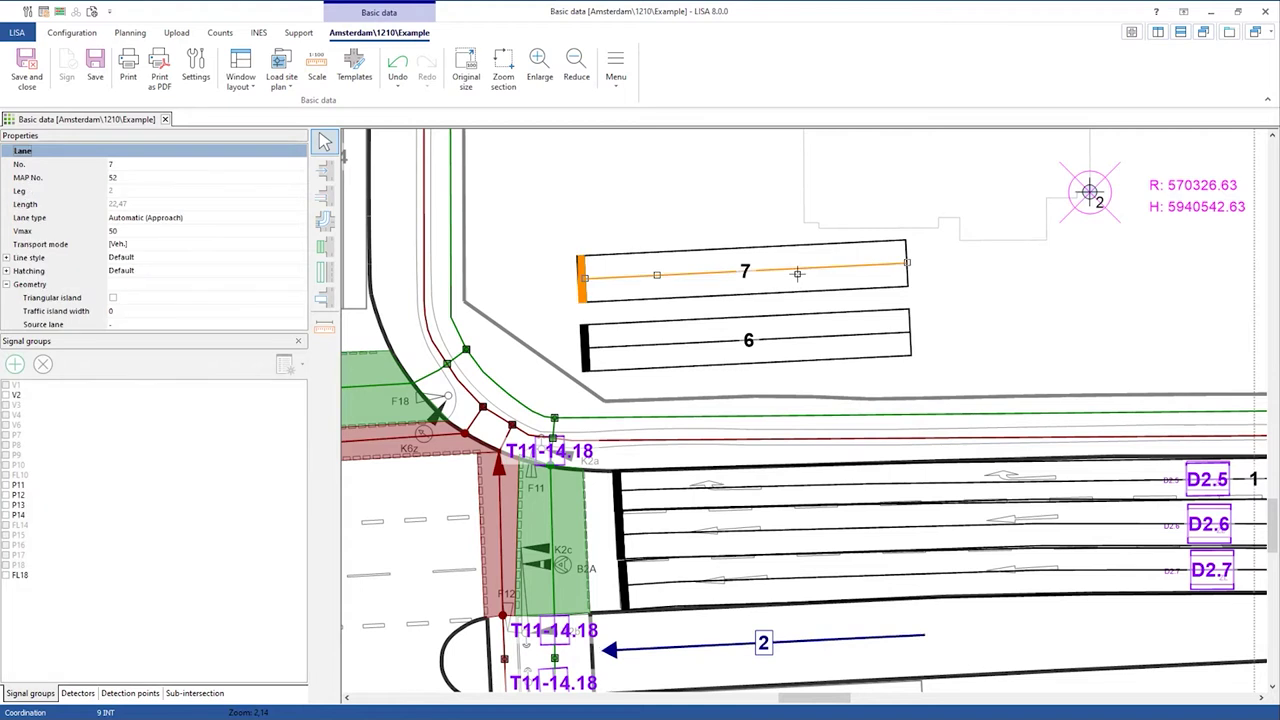
left_click_drag(902, 262, 810, 338)
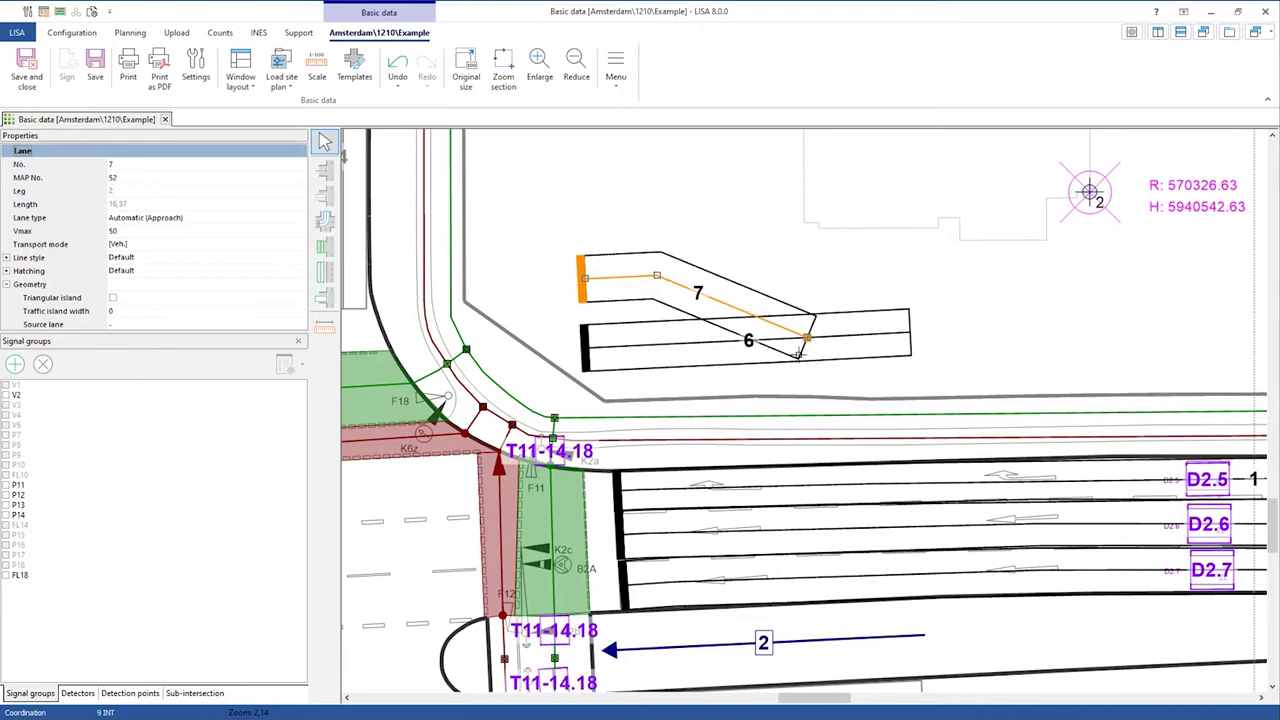
scroll(810, 338, "up", 3)
left_click(1077, 280)
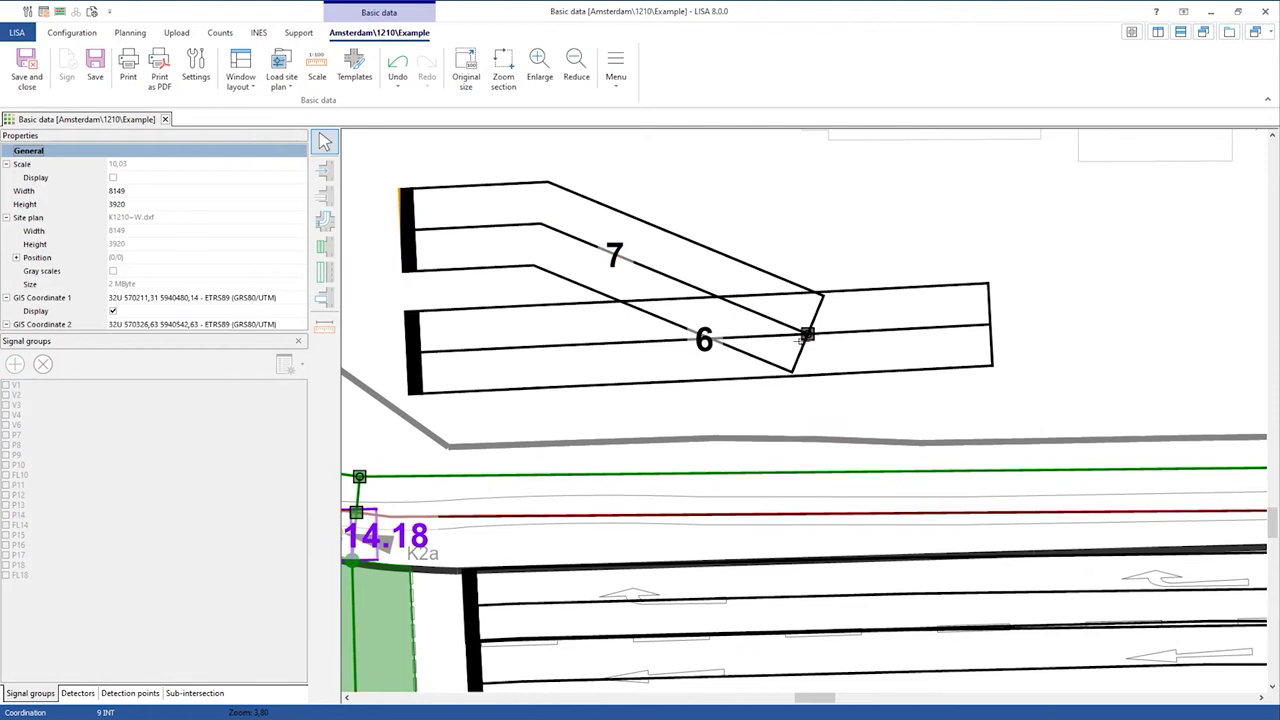
Lift lane 7's end off lane 6 so it runs straight and parallel, about 15.64 long
left_click(807, 335)
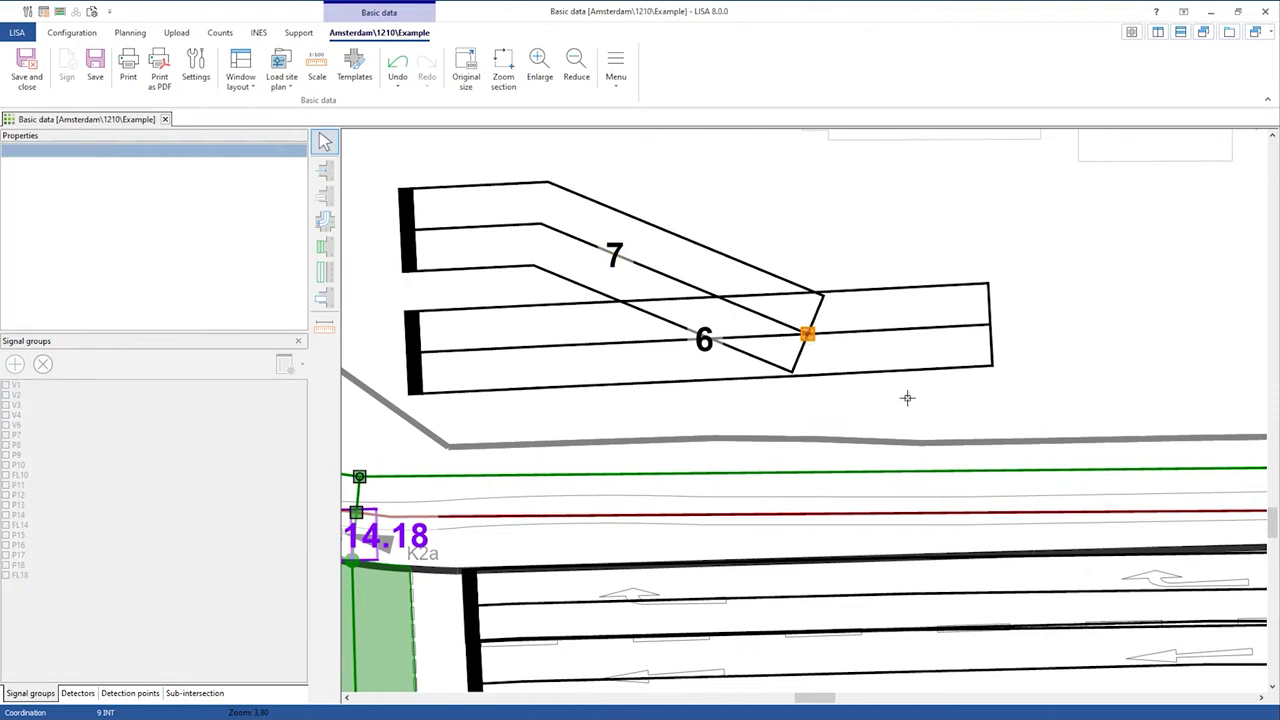
left_click(814, 339)
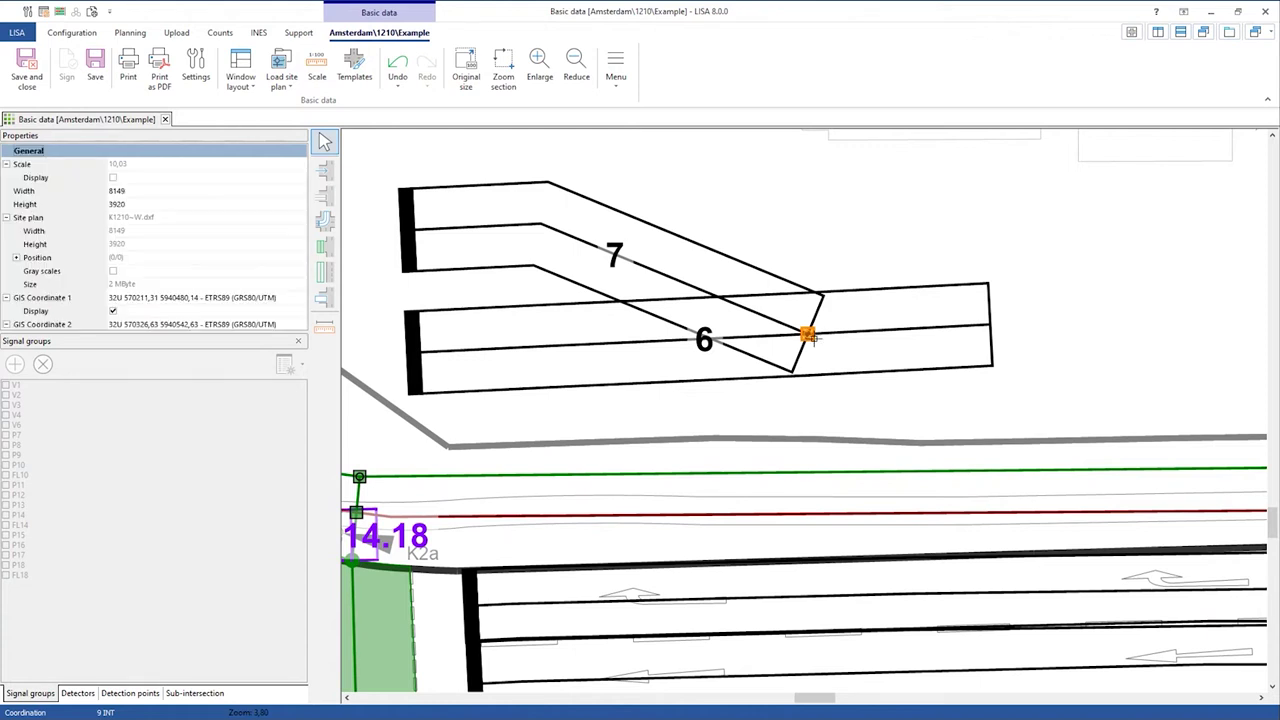
left_click(808, 335)
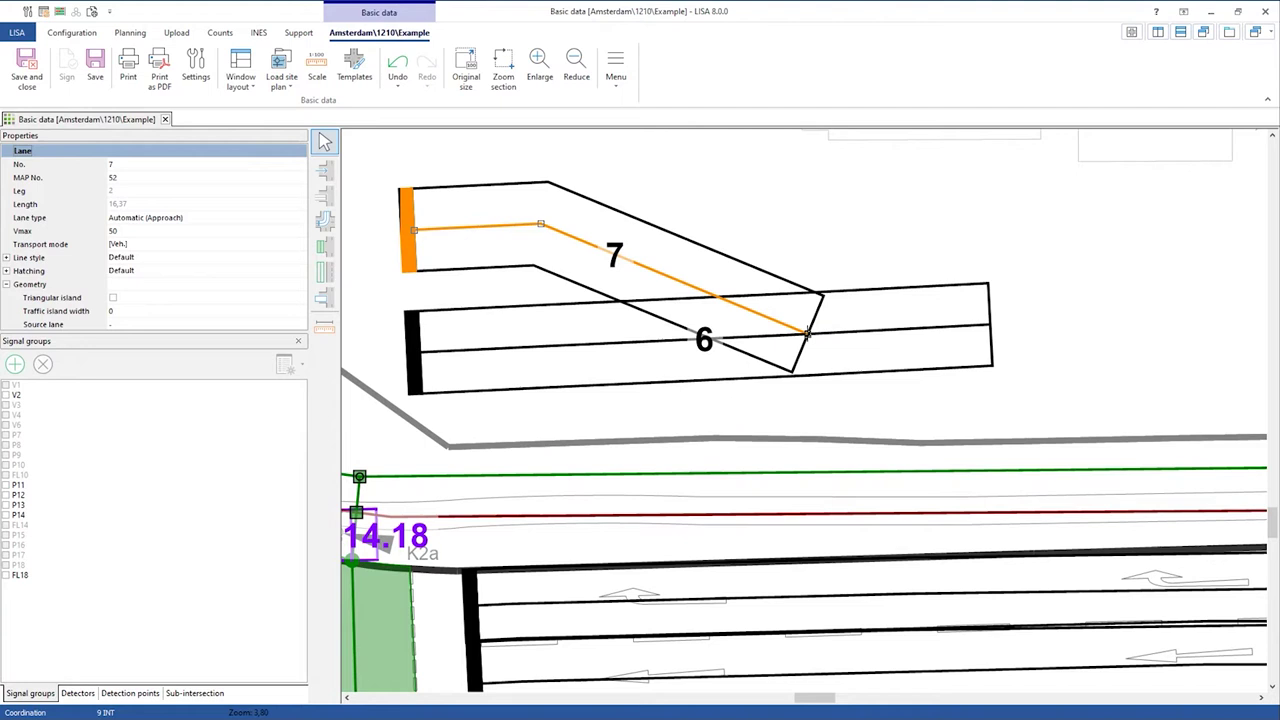
left_click(808, 335)
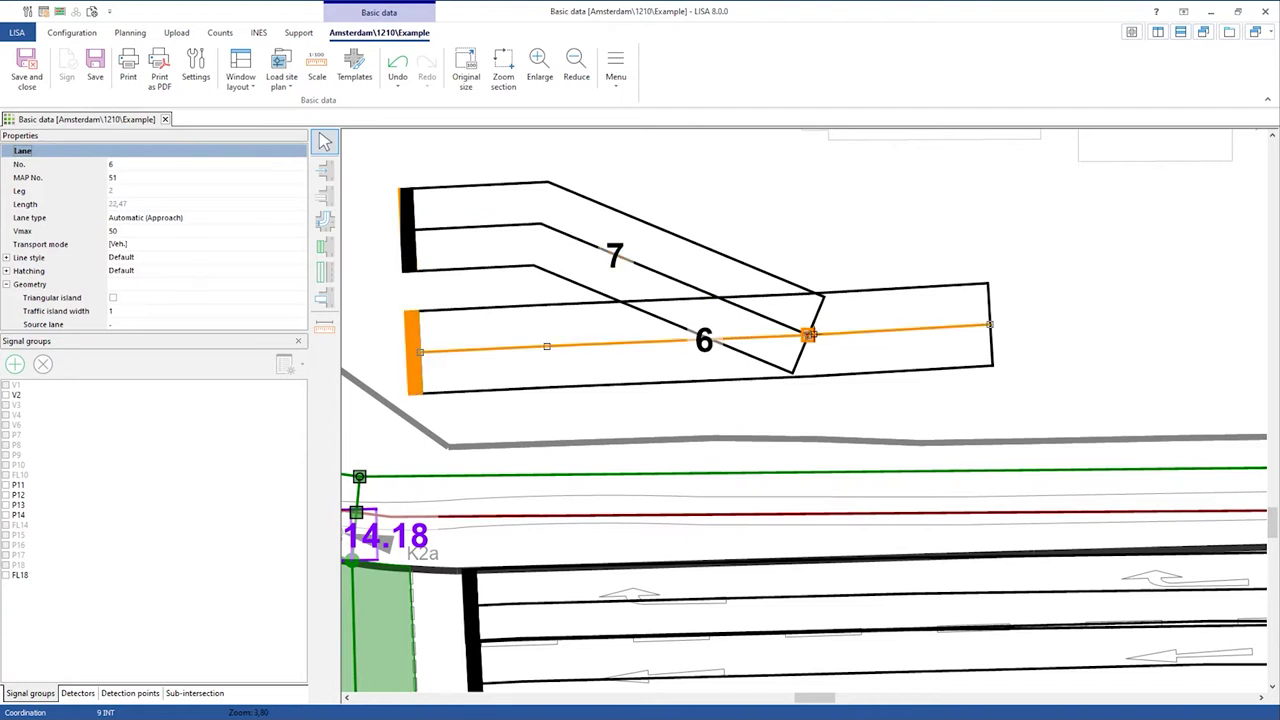
key("Escape")
left_click(1125, 305)
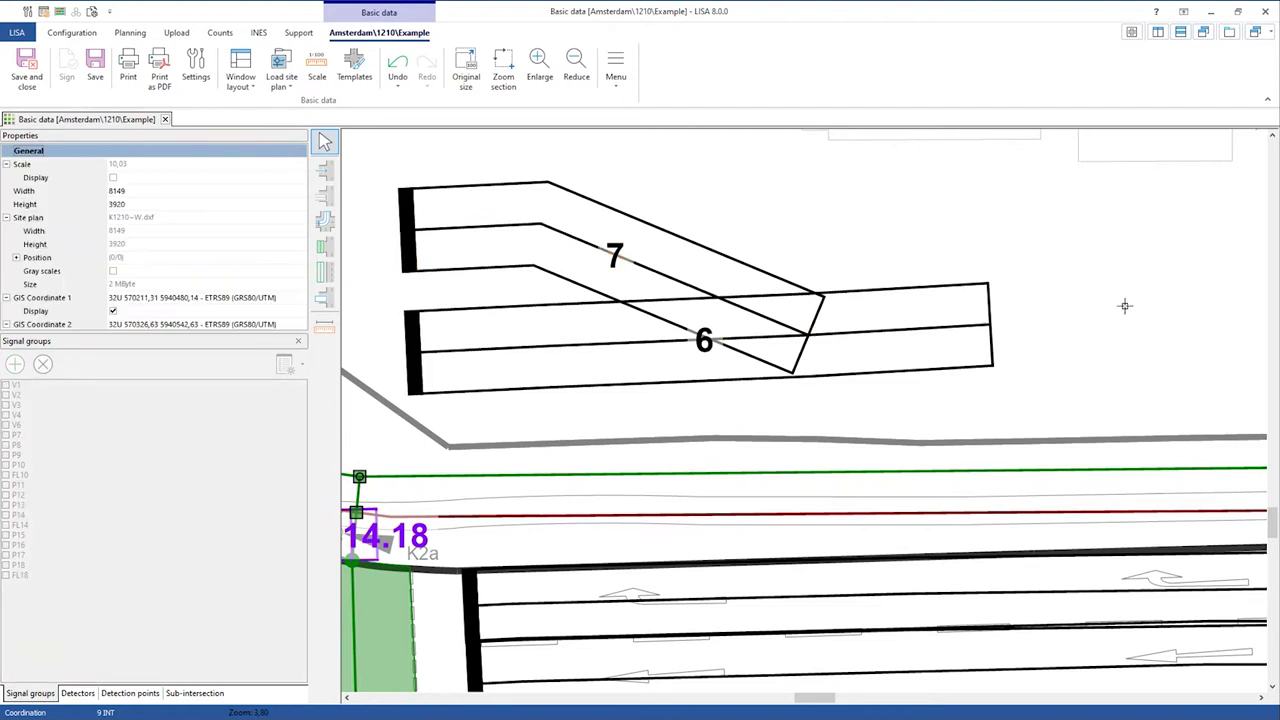
left_click(667, 262)
left_click_drag(808, 335, 811, 214)
left_click(913, 228)
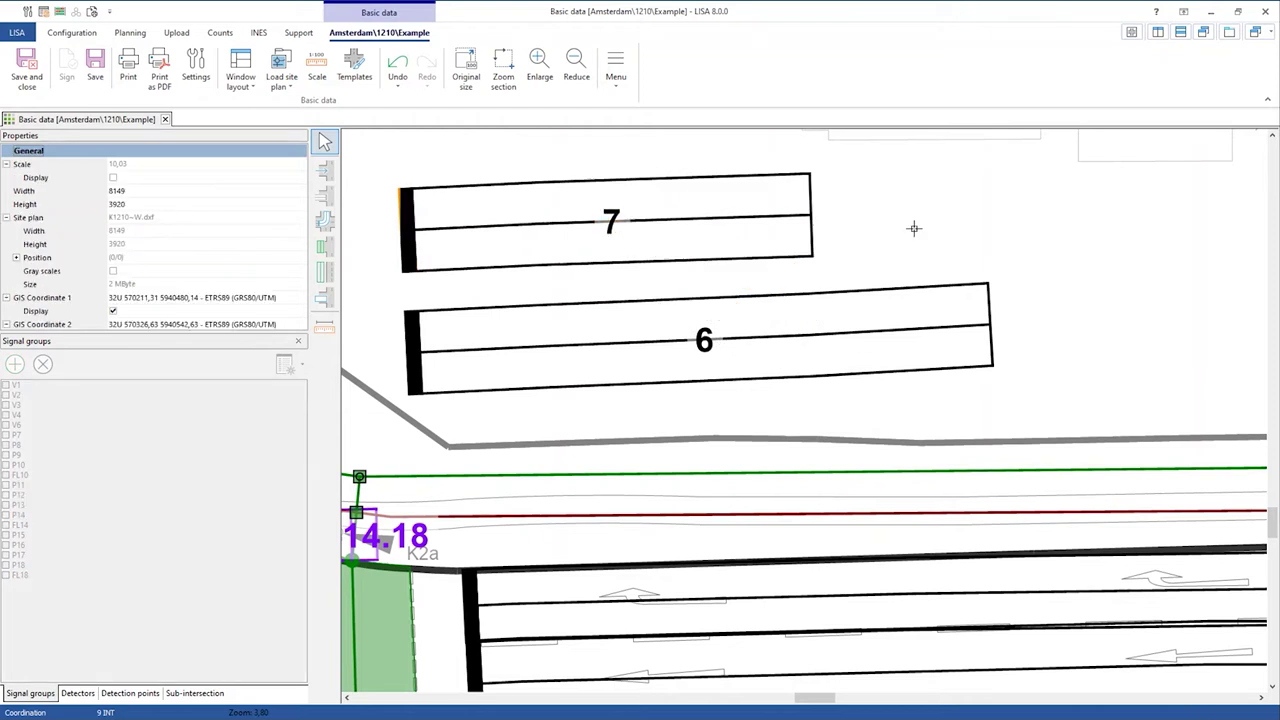
Zoom out to frame the whole junction and open Menu in the Basic data ribbon
scroll(913, 228, "down", 2)
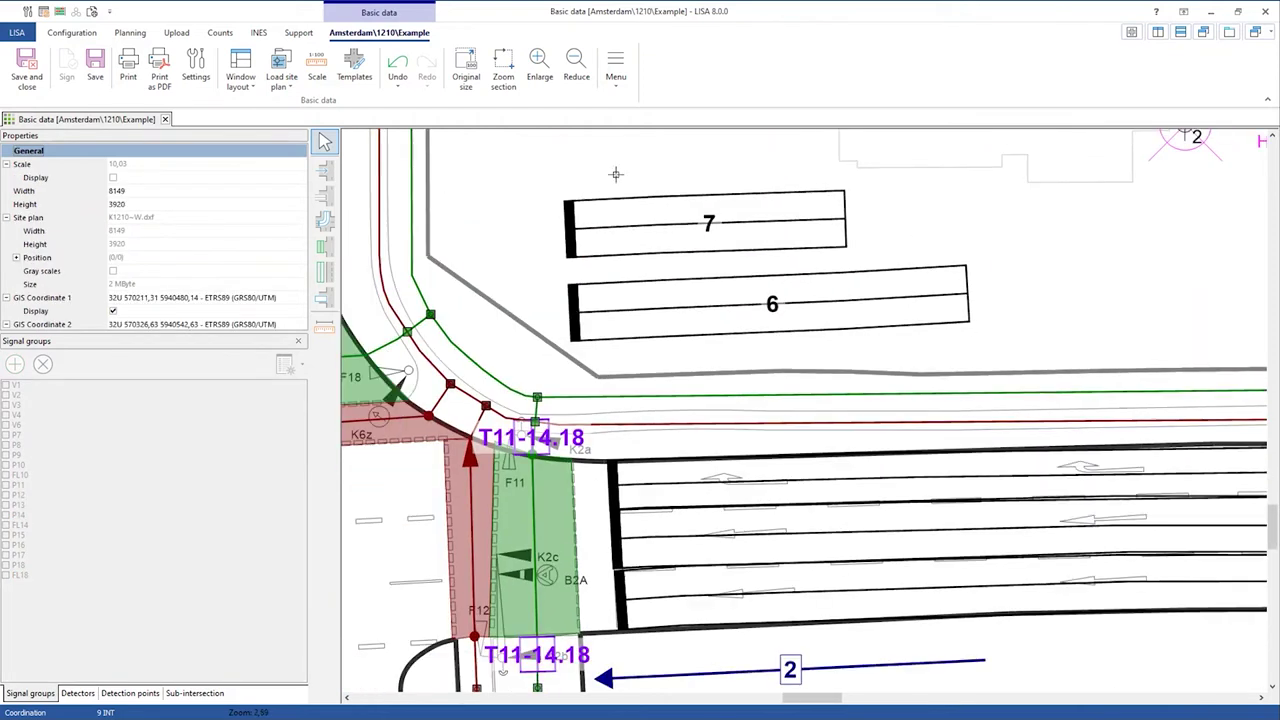
scroll(870, 368, "up", 1)
scroll(870, 368, "down", 1)
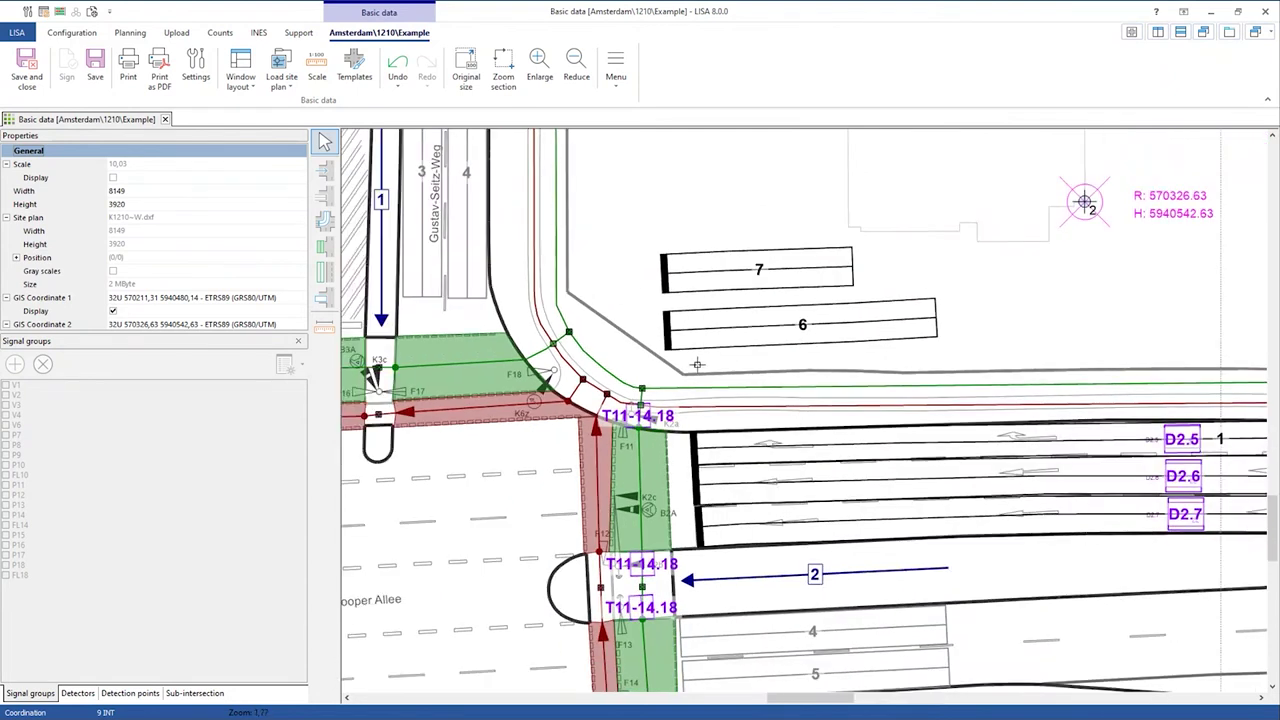
scroll(804, 335, "up", 1)
left_click_drag(804, 335, 816, 329)
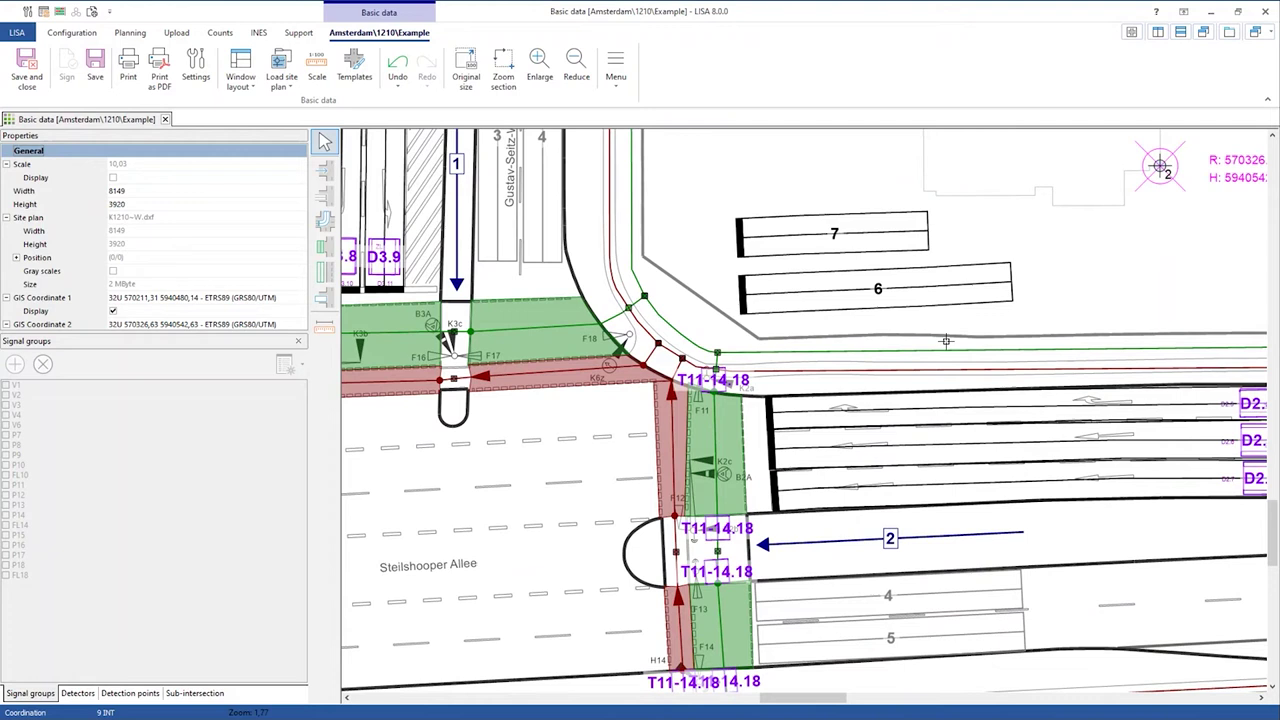
scroll(948, 333, "down", 1)
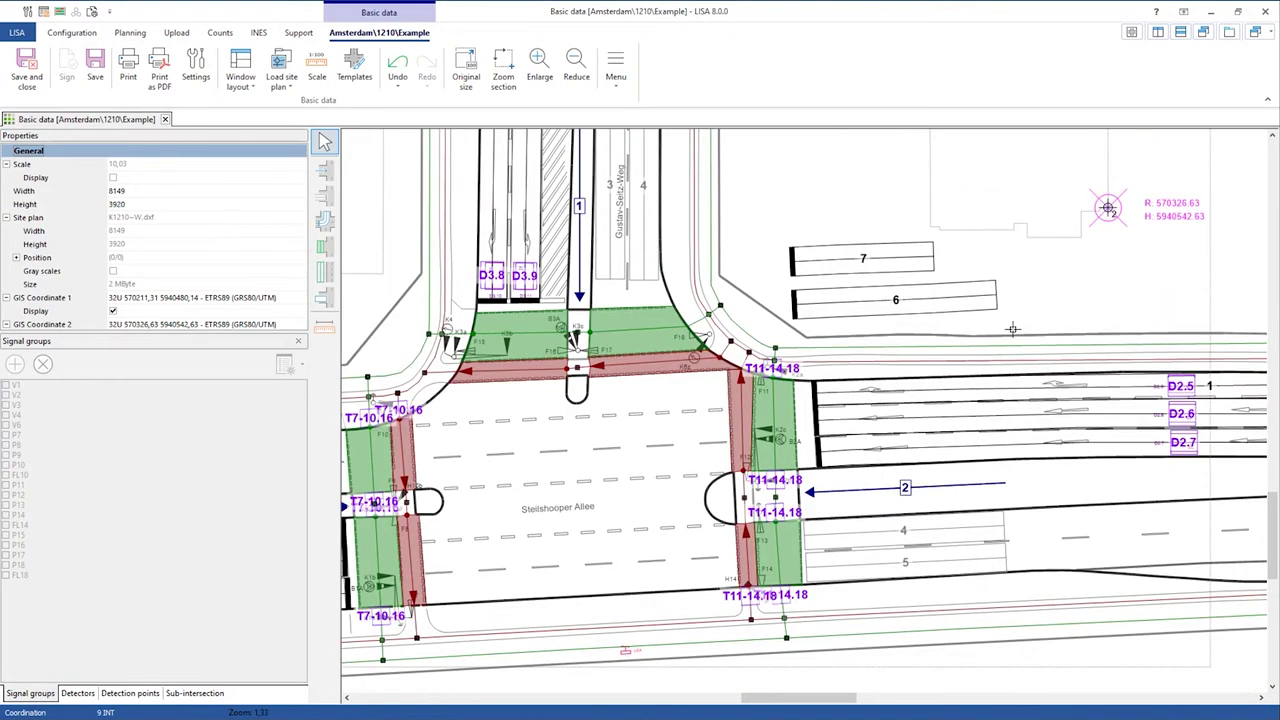
left_click(615, 85)
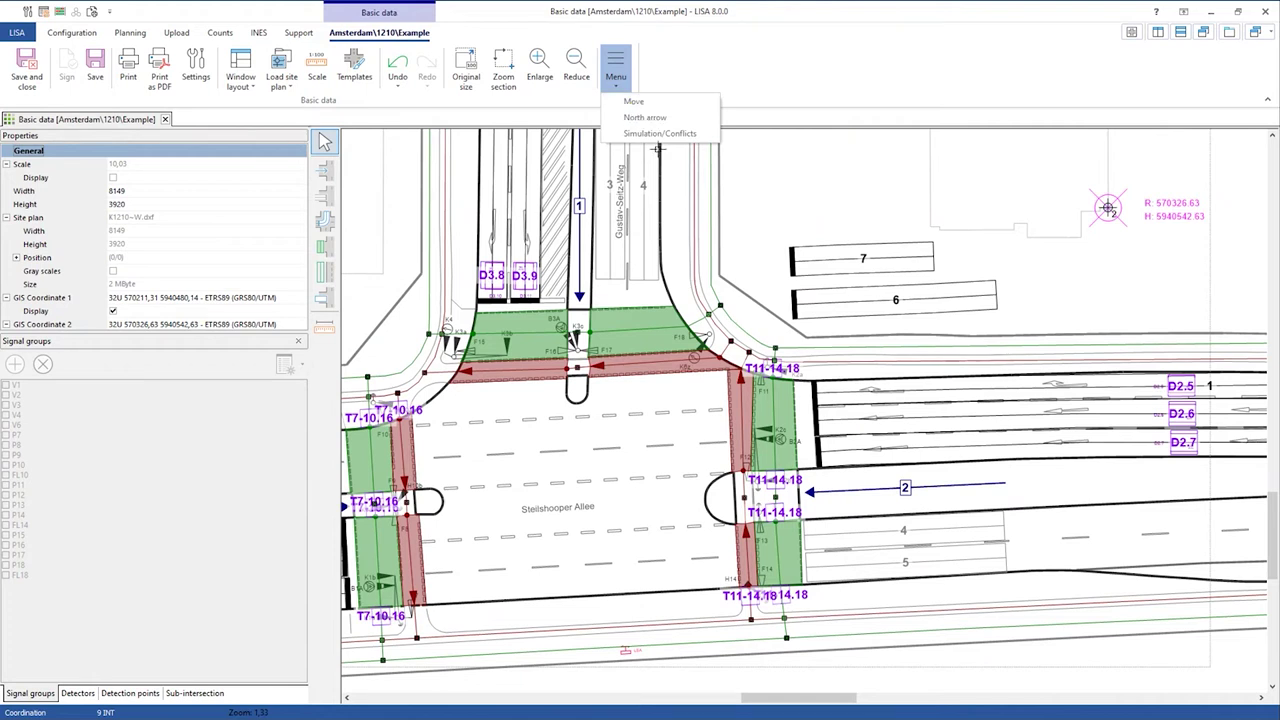
Open Menu > Move and test Reduce then Enlarge on the graphic over the site plan
left_click(643, 105)
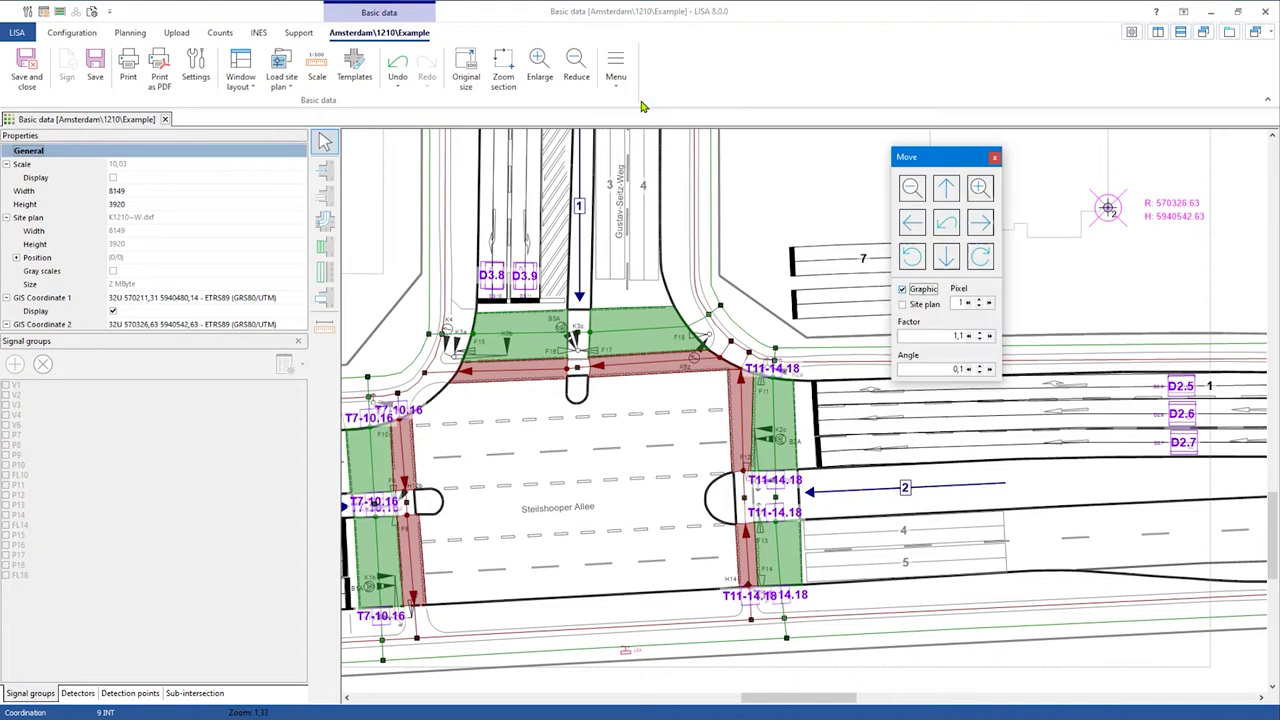
left_click(915, 196)
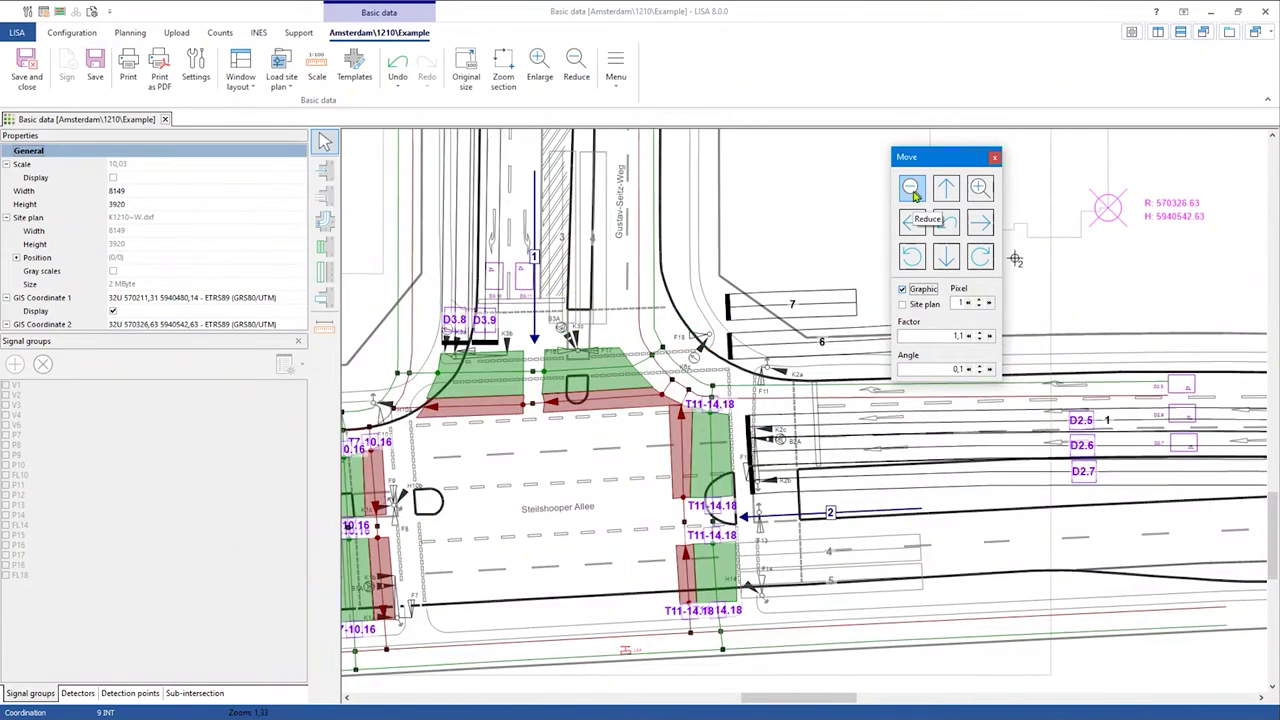
left_click(975, 197)
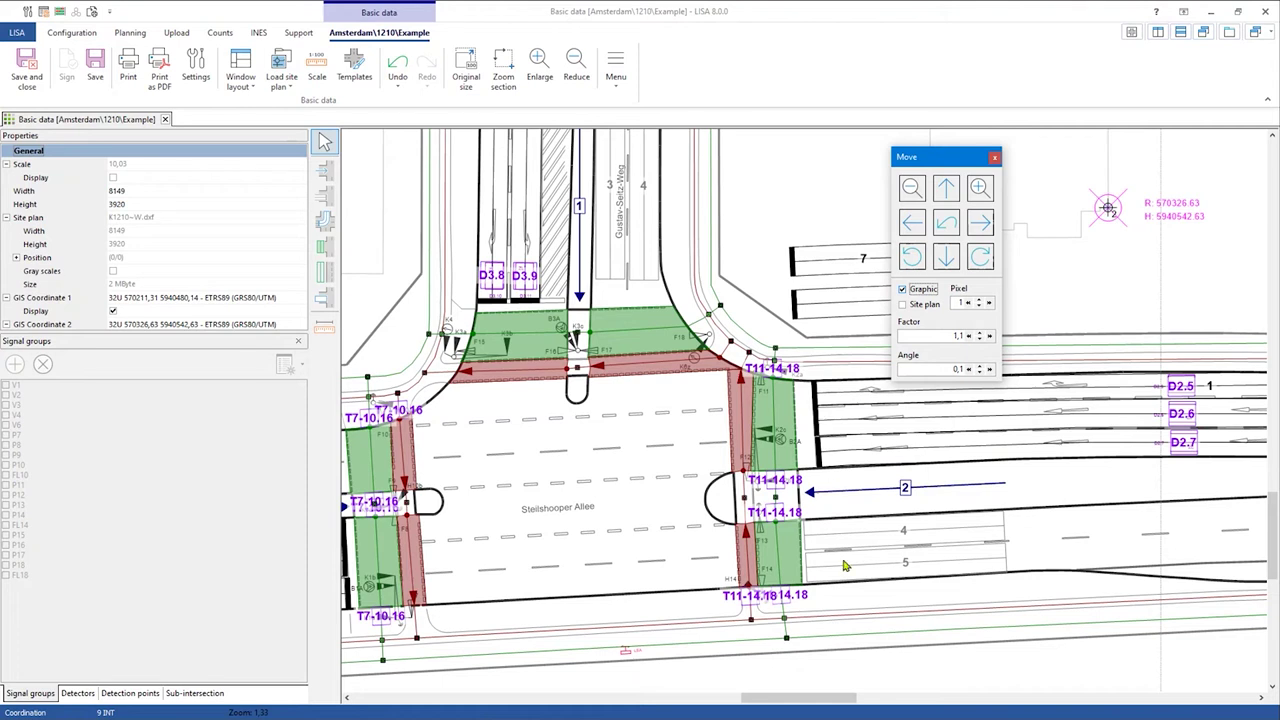
left_click_drag(930, 165, 939, 212)
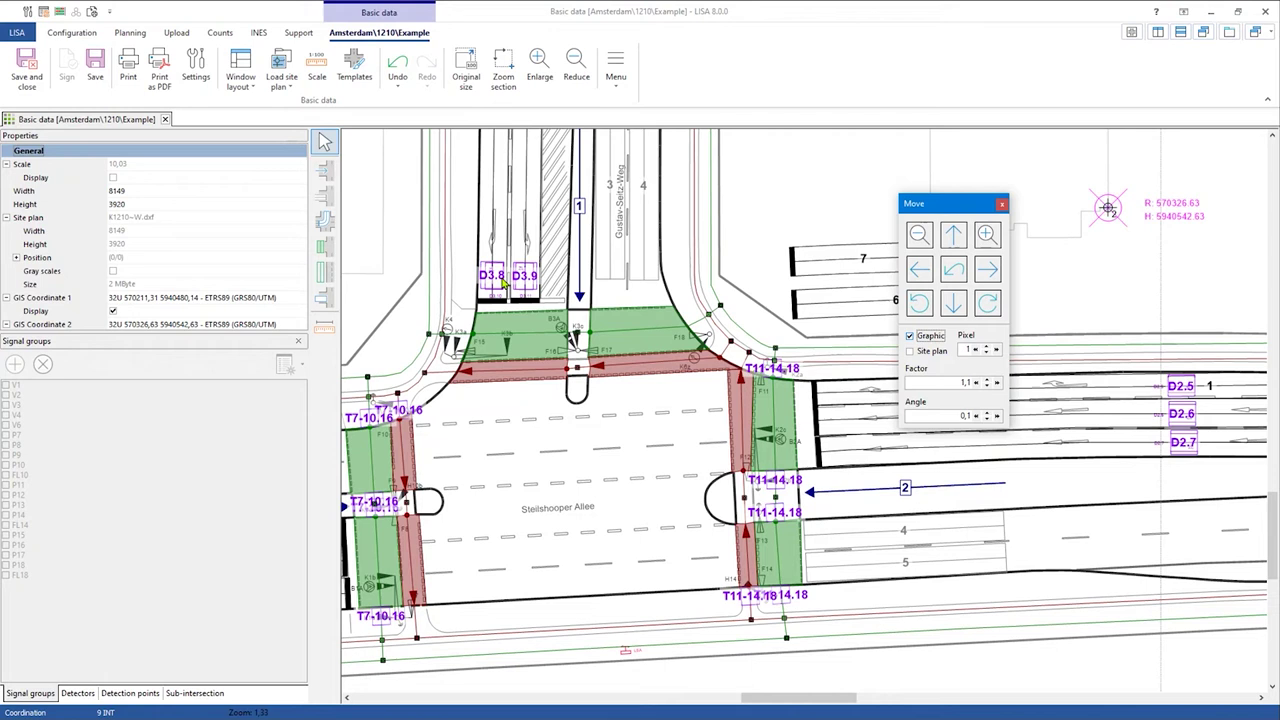
Set the Move angle step to 1 and rotate the graphic left four times by 1°
left_click(924, 310)
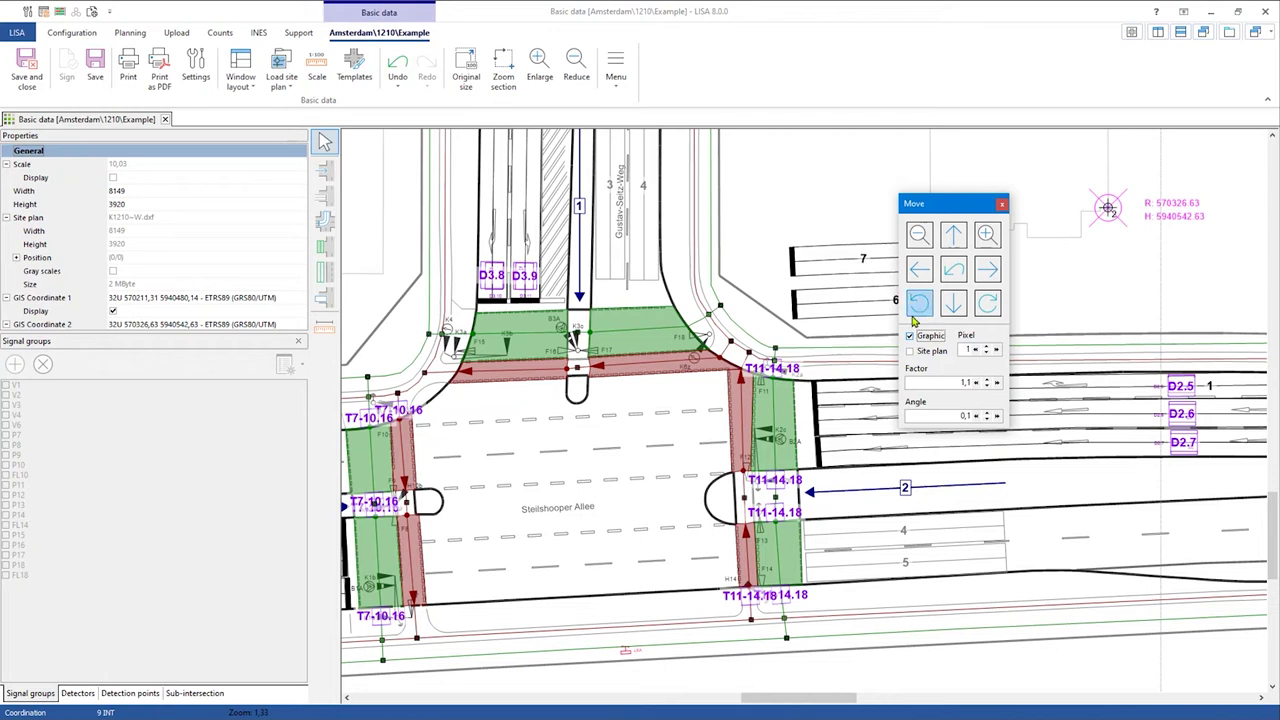
left_click(926, 415)
type("1")
left_click(922, 308)
left_click(920, 306)
left_click(920, 306)
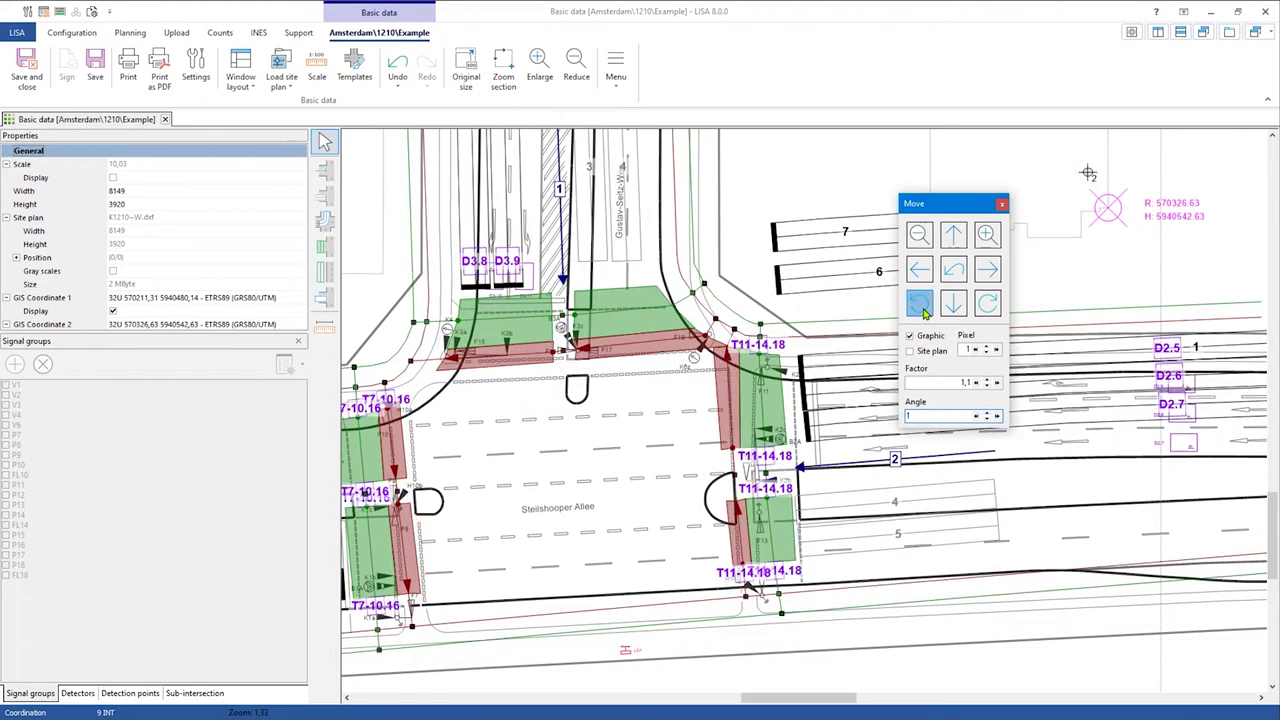
left_click(920, 306)
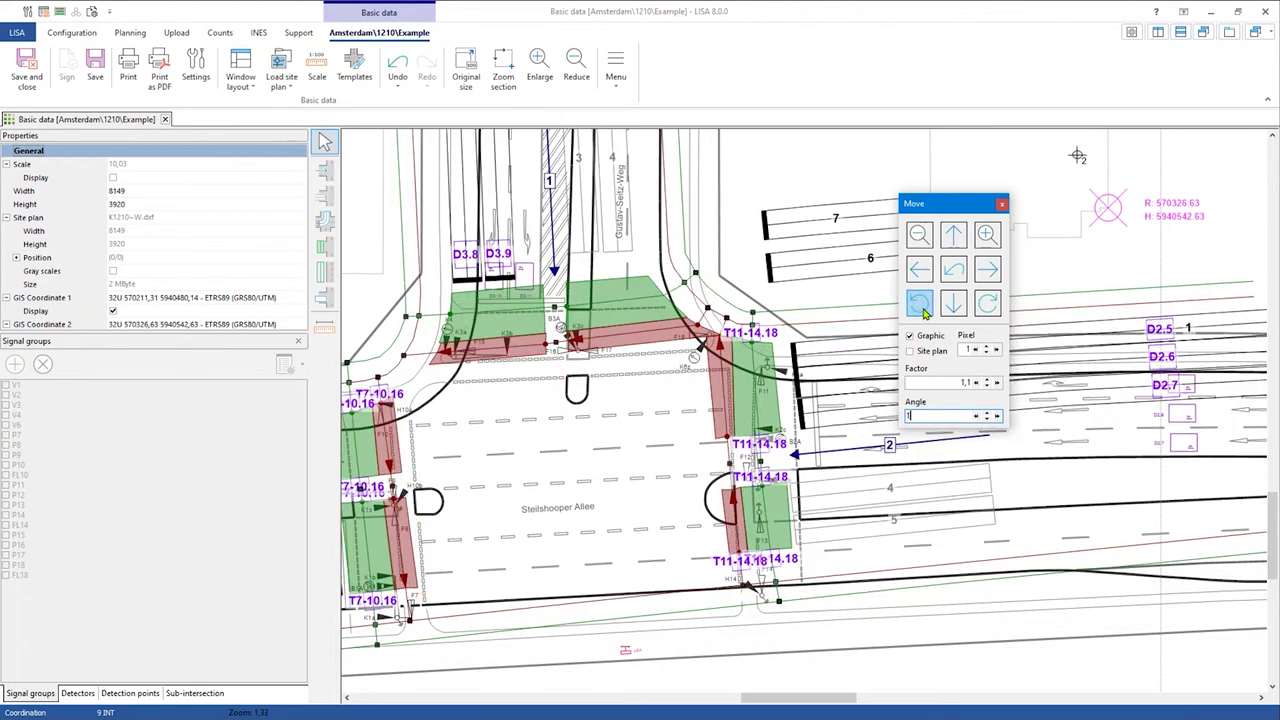
left_click_drag(955, 207, 858, 171)
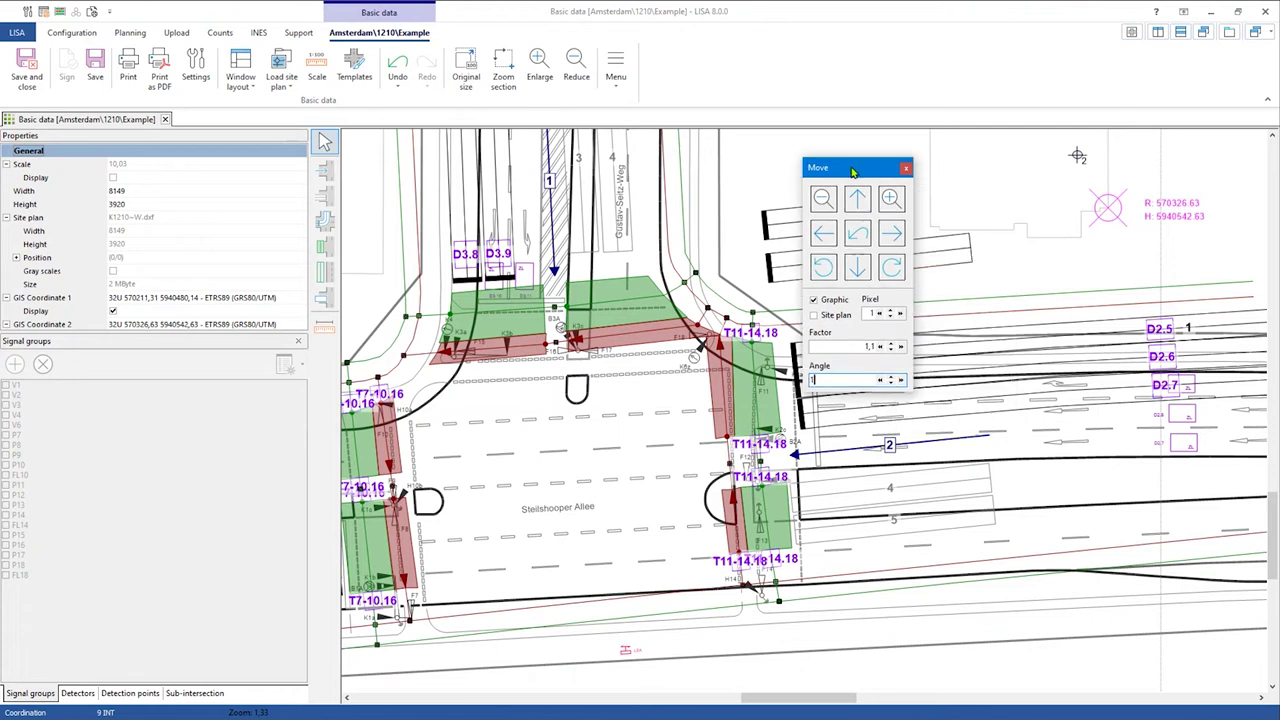